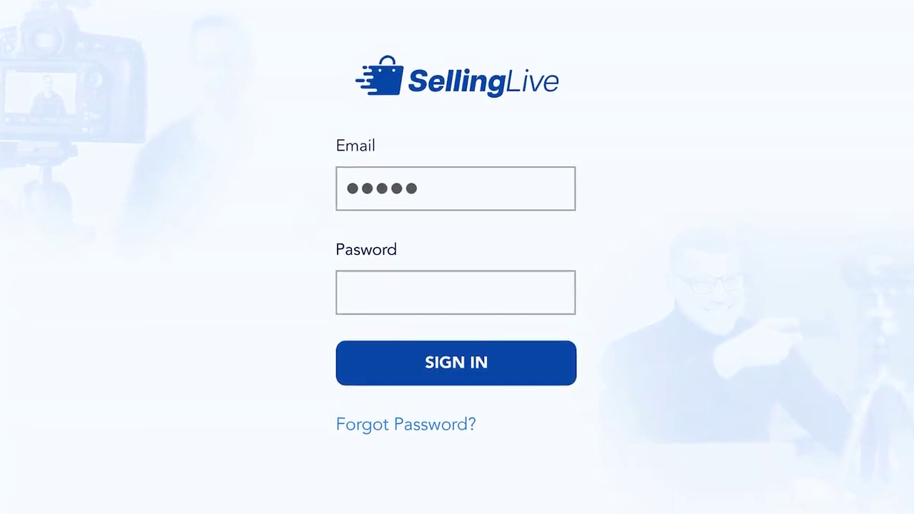
# - Sign in to SellingLive and follow the apps.shopify.com/selling-live-app onboarding link
pyautogui.click(482, 362)
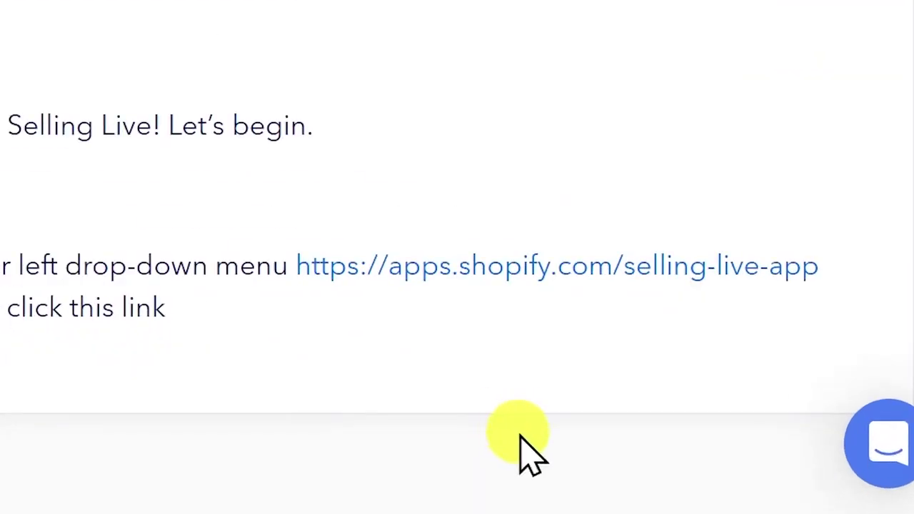
pyautogui.click(689, 361)
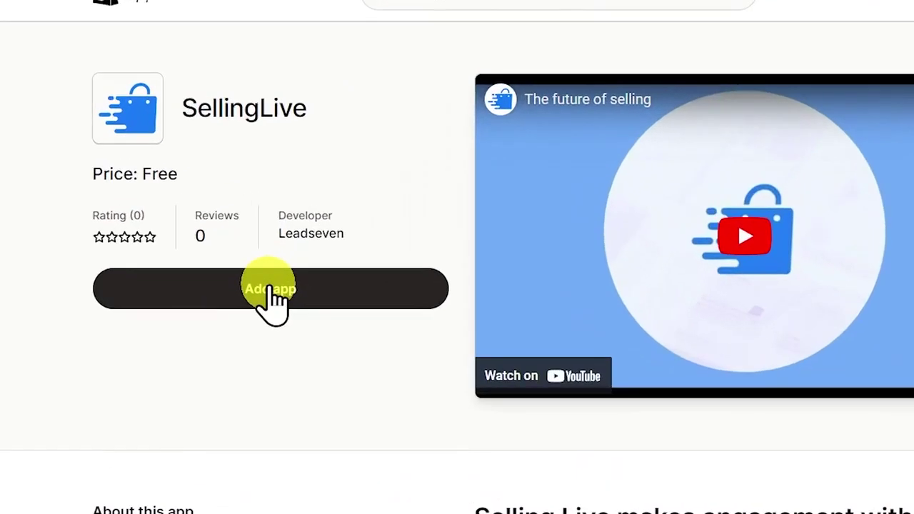
# - Choose Add app on the free SellingLive listing to start installing it
pyautogui.click(213, 216)
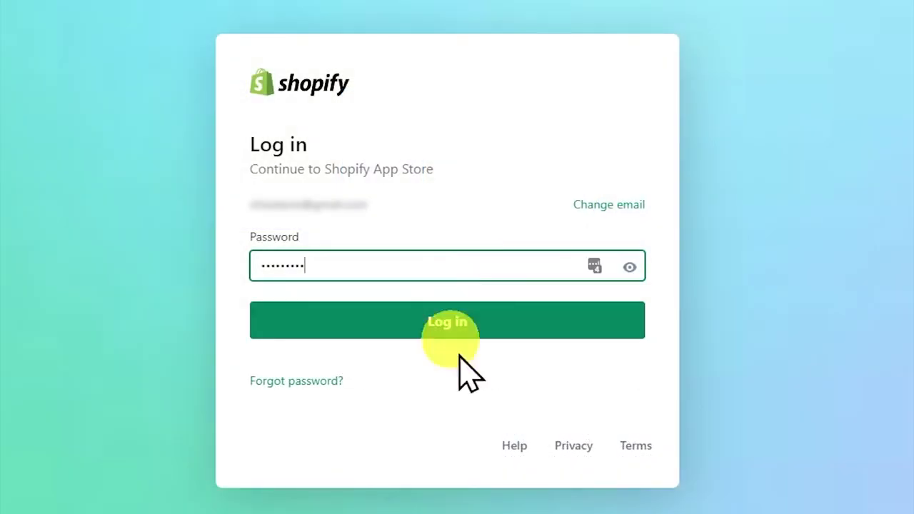
# - Log in to Shopify so onlinestore.myshopify.com gets connected to SellingLive
pyautogui.click(480, 325)
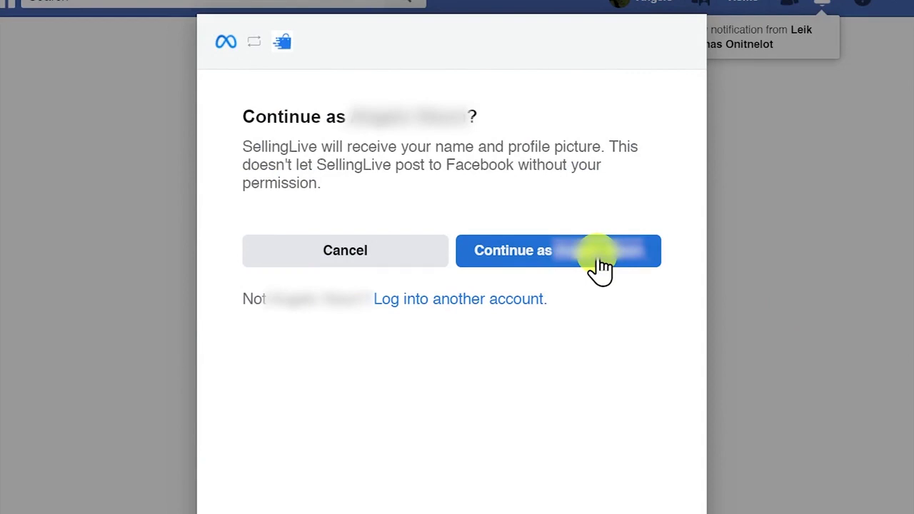
# - Authorize SellingLive on Facebook for the Selling Live Online page with all permissions allowed
pyautogui.click(600, 268)
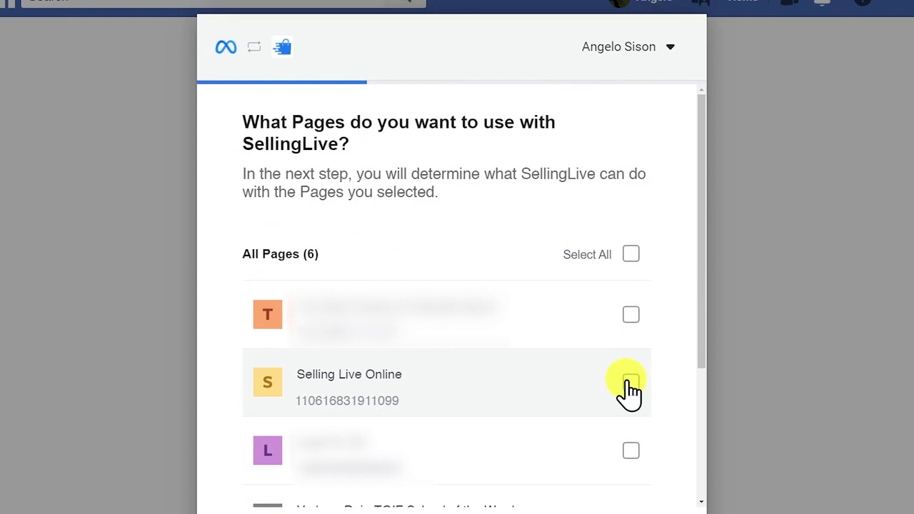
pyautogui.click(629, 386)
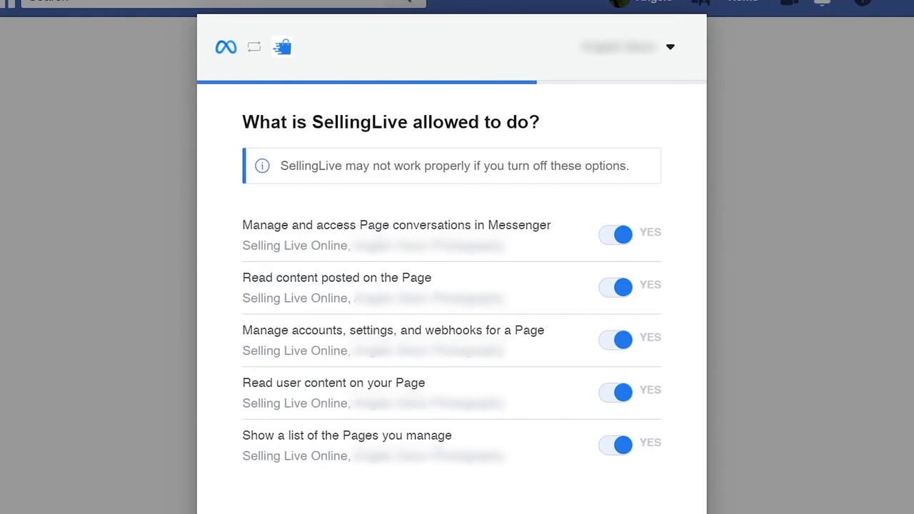
pyautogui.click(629, 508)
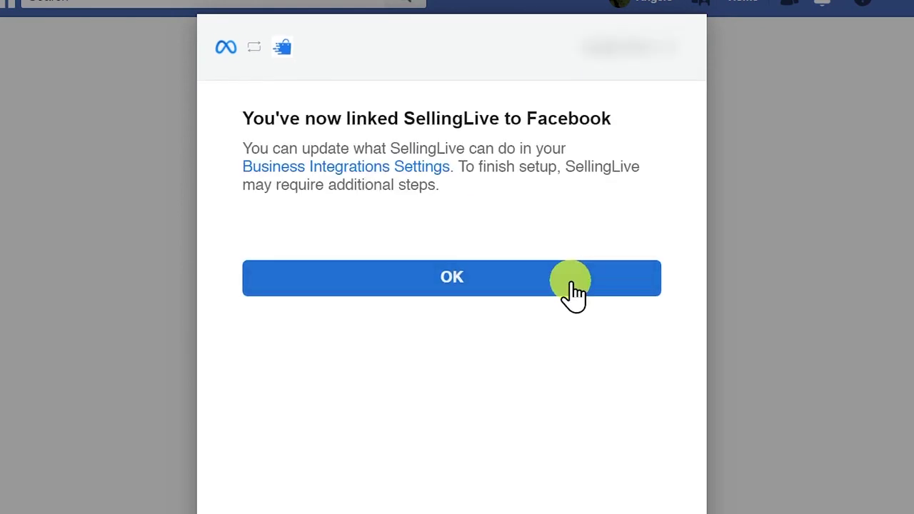
pyautogui.click(571, 282)
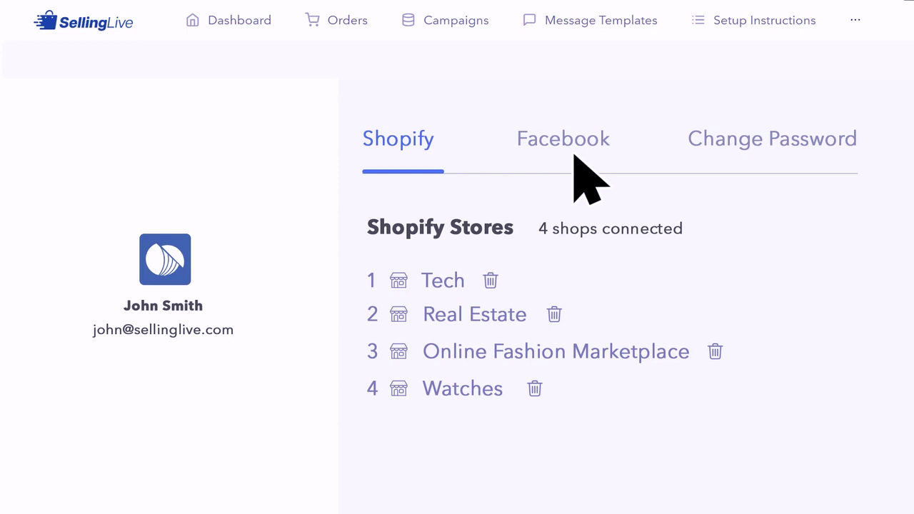
# - Show the connected Facebook pages and the store choices for Watches Store Page
pyautogui.click(575, 143)
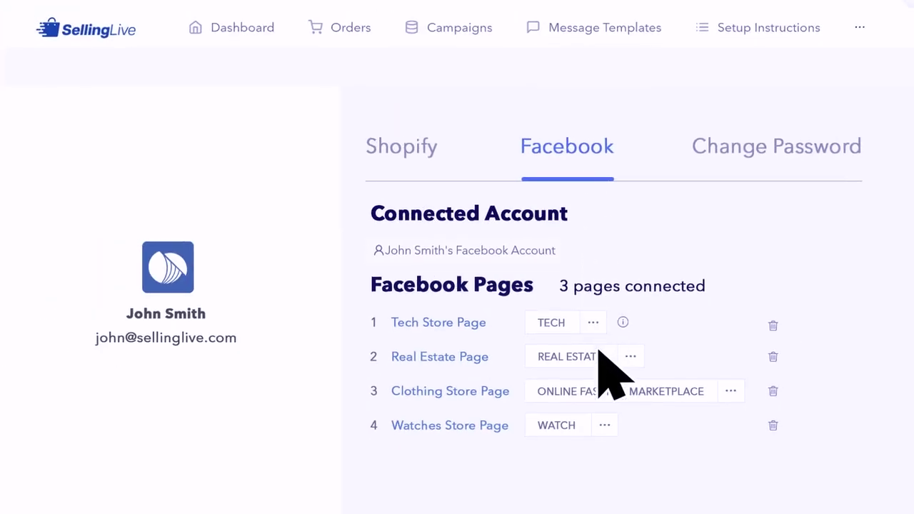
pyautogui.click(608, 425)
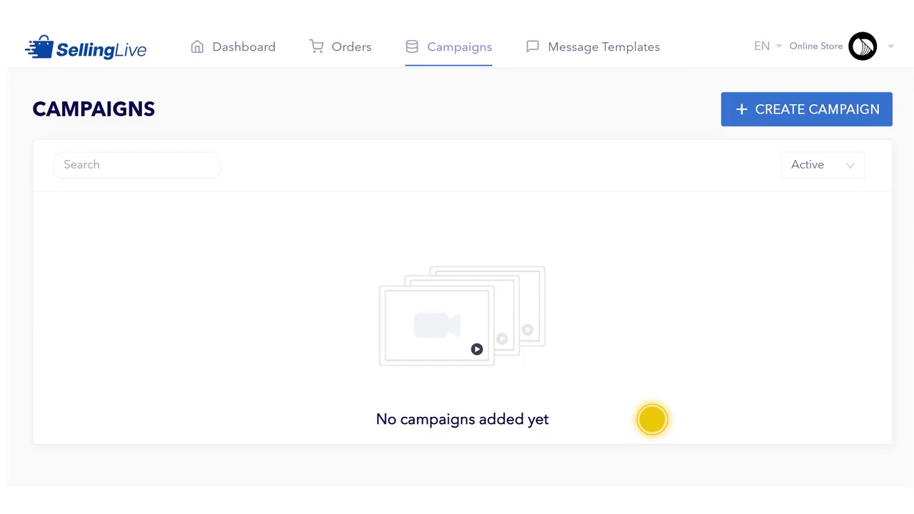
# - Create a campaign on the Online Store with the Blazer product added
pyautogui.click(812, 111)
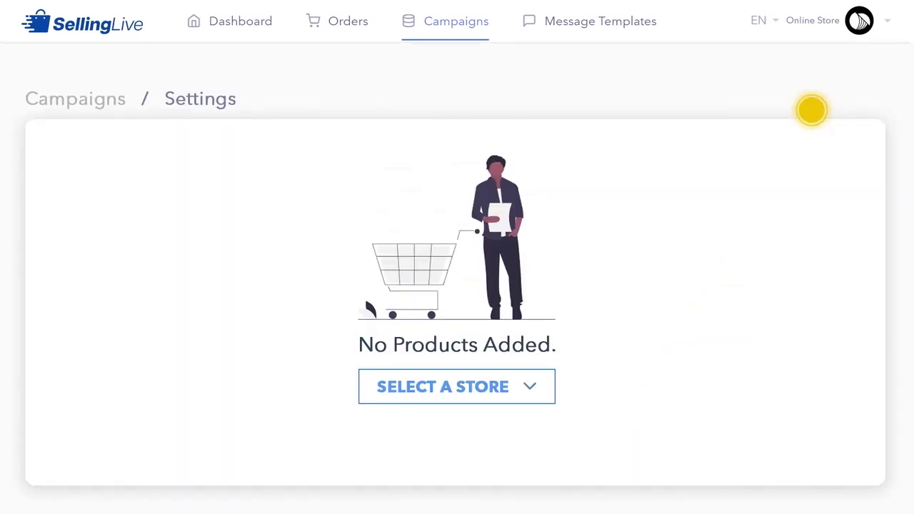
pyautogui.click(530, 386)
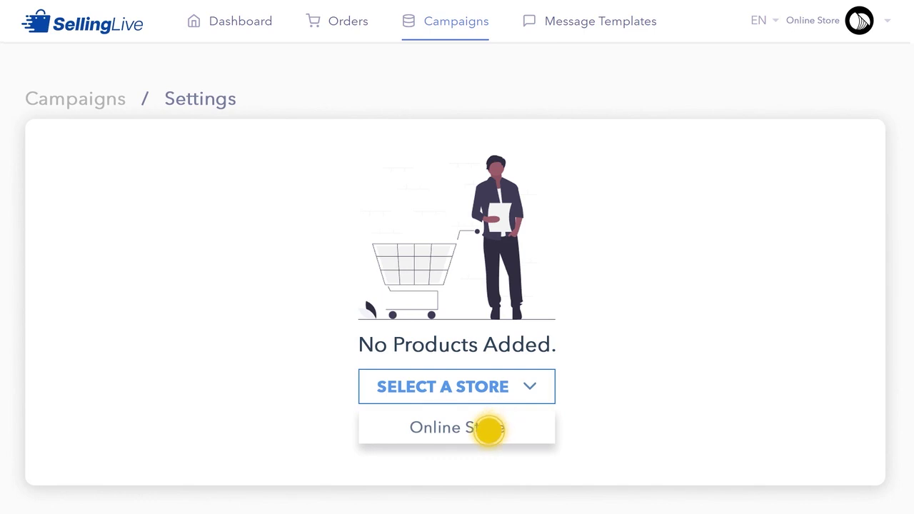
pyautogui.click(488, 429)
pyautogui.click(487, 387)
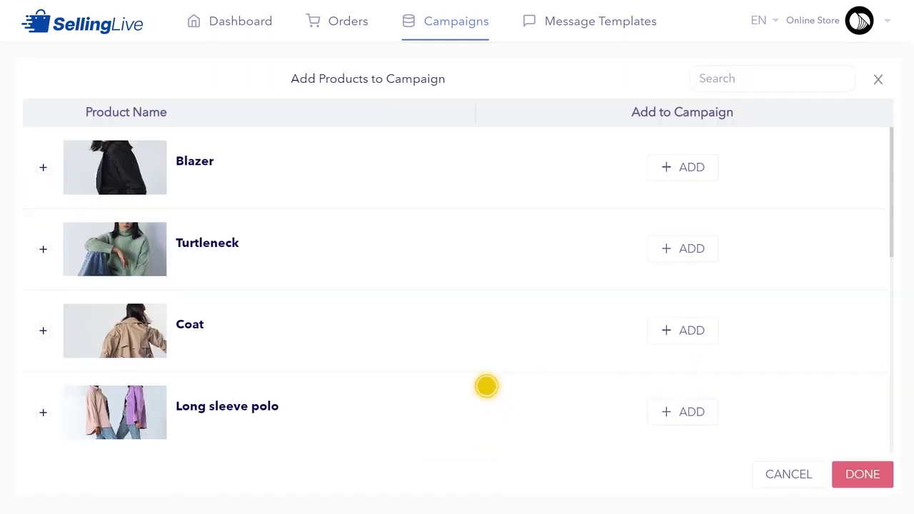
pyautogui.click(664, 167)
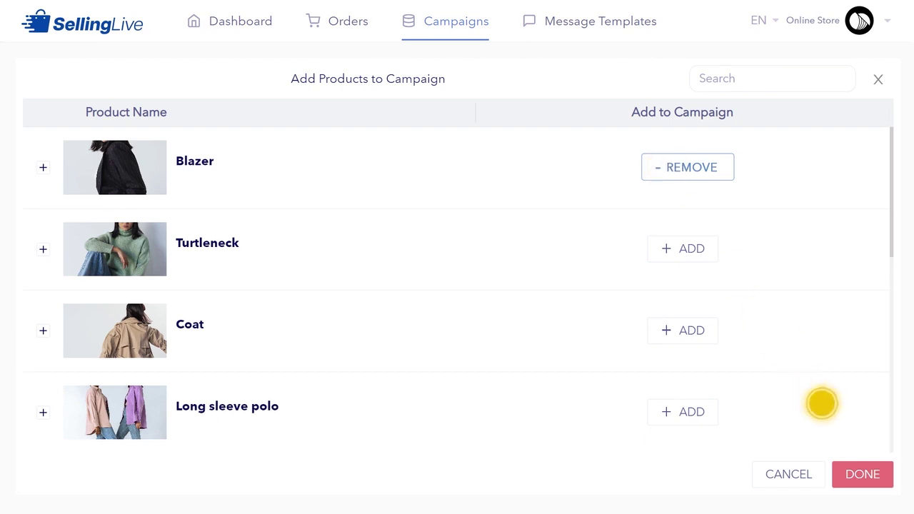
pyautogui.click(867, 473)
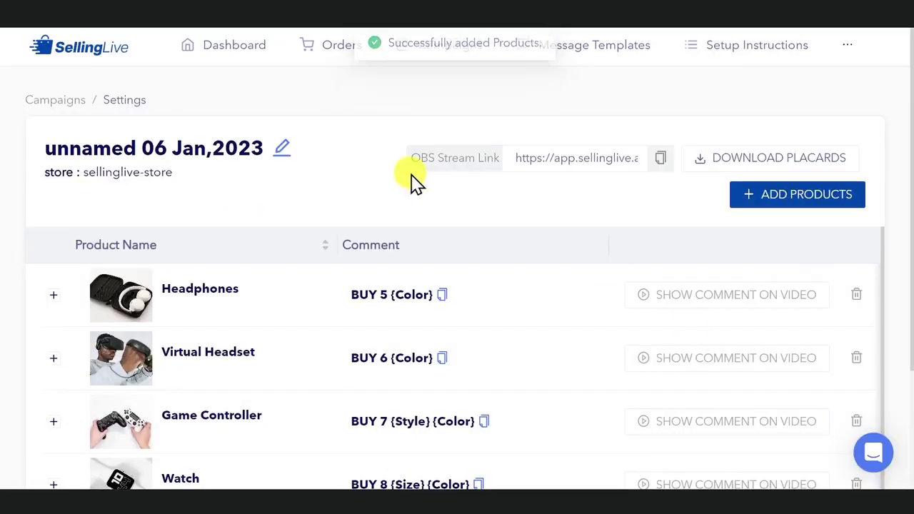
# - Rename the campaign to 'Monday Session'
pyautogui.click(281, 148)
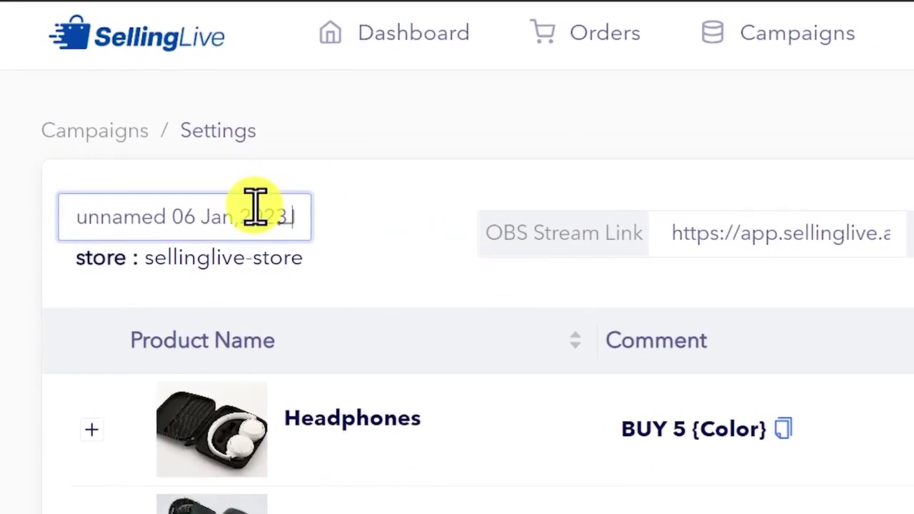
pyautogui.tripleClick(254, 206)
pyautogui.write('Monday Sess')
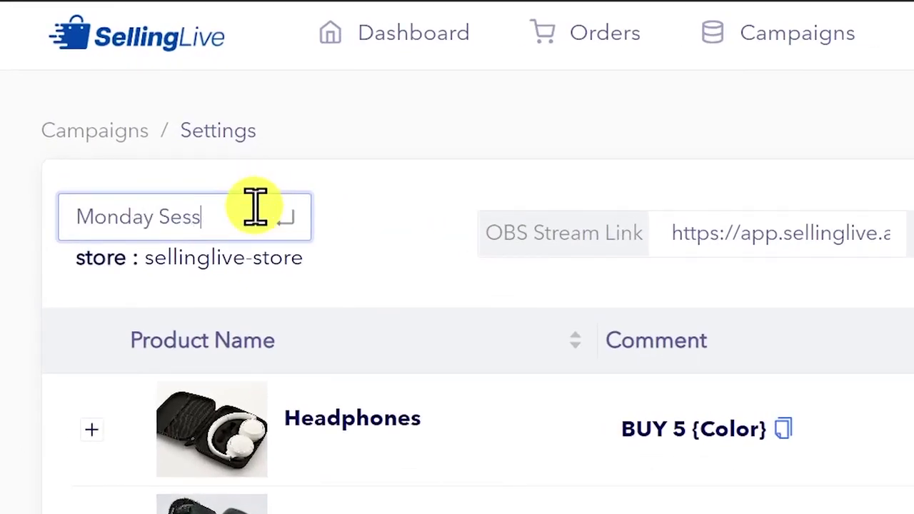
pyautogui.write('ion')
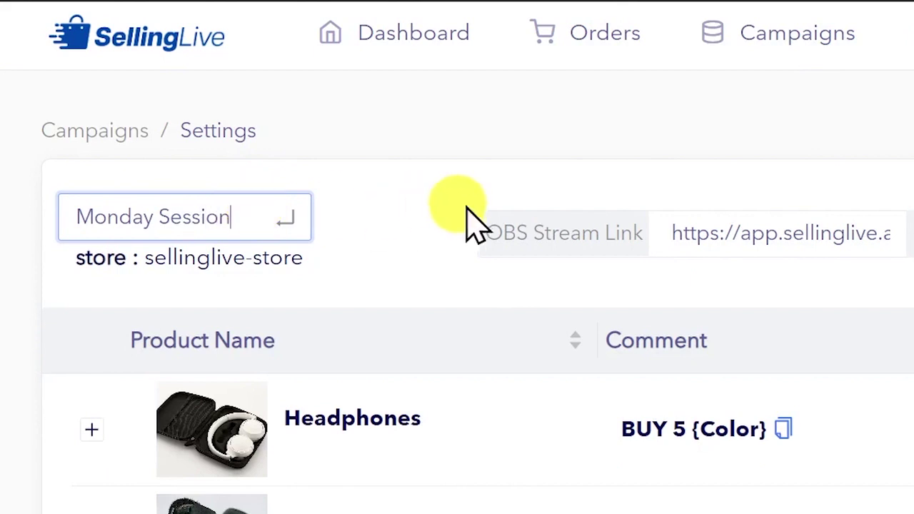
pyautogui.press('Return')
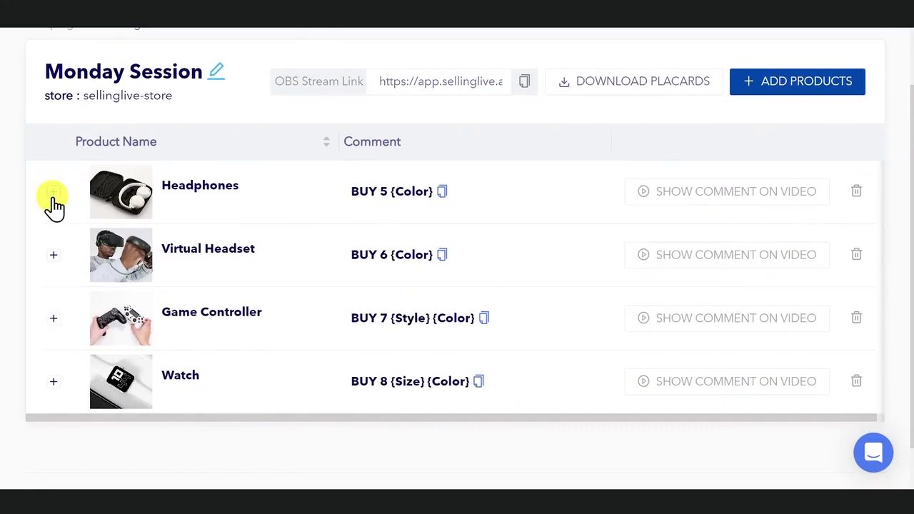
# - Expand the Headphones and Virtual Headset variants to show their prices and stock
pyautogui.click(53, 196)
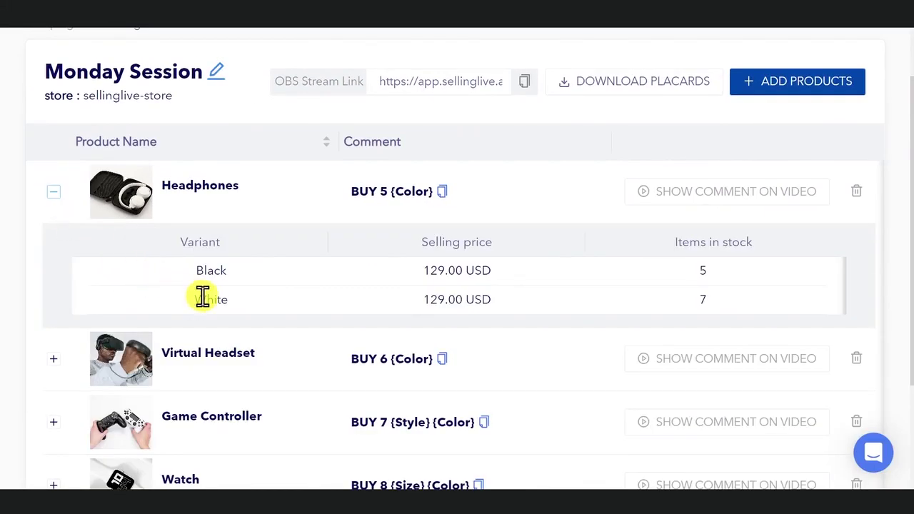
pyautogui.scroll(-1, 906, 236)
pyautogui.scroll(-3, 905, 236)
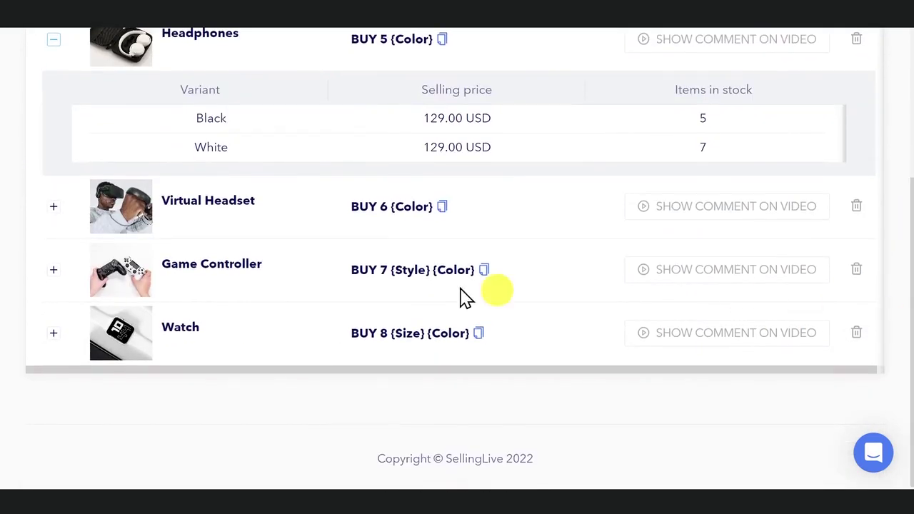
pyautogui.click(52, 212)
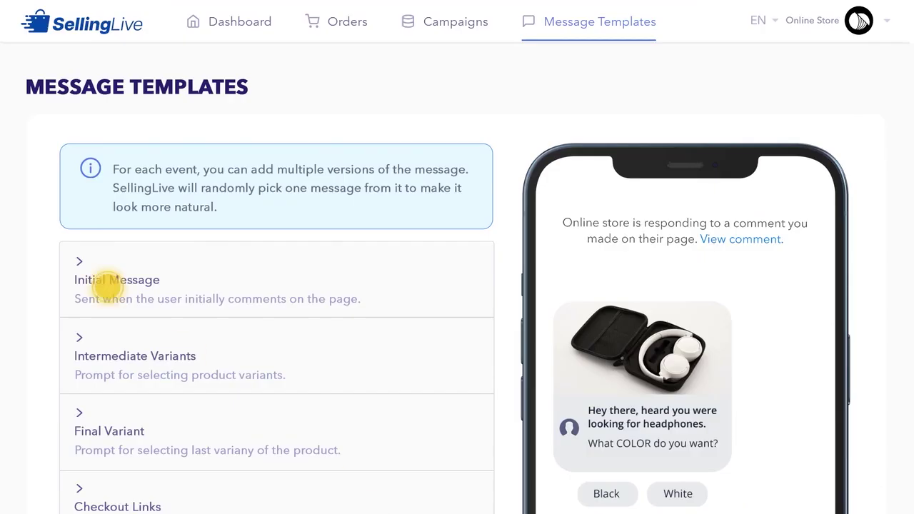
pyautogui.click(77, 260)
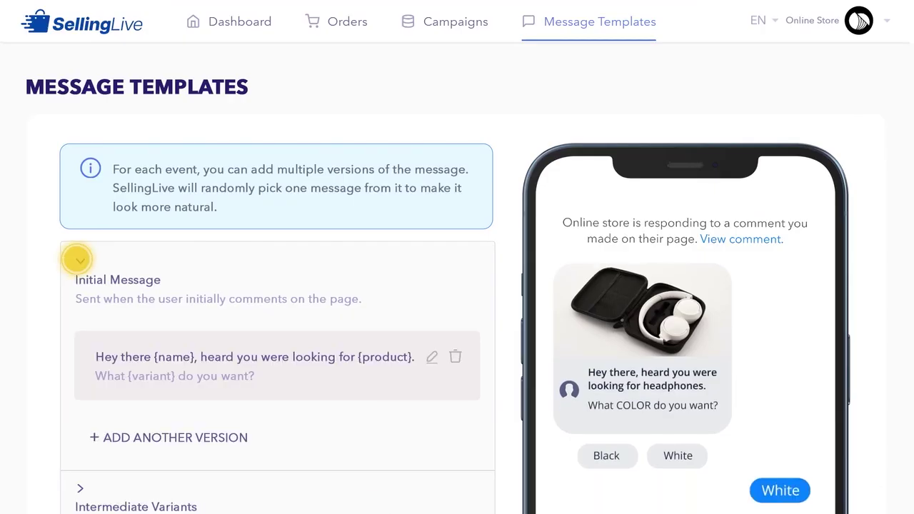
# - In the Initial Message template title, replace 'there' with '!' to read 'Hey!'
pyautogui.click(79, 487)
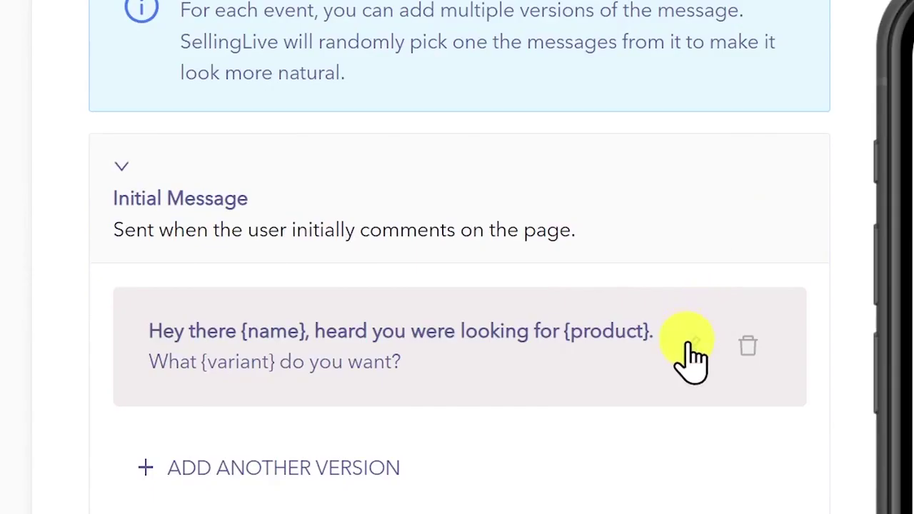
pyautogui.click(684, 345)
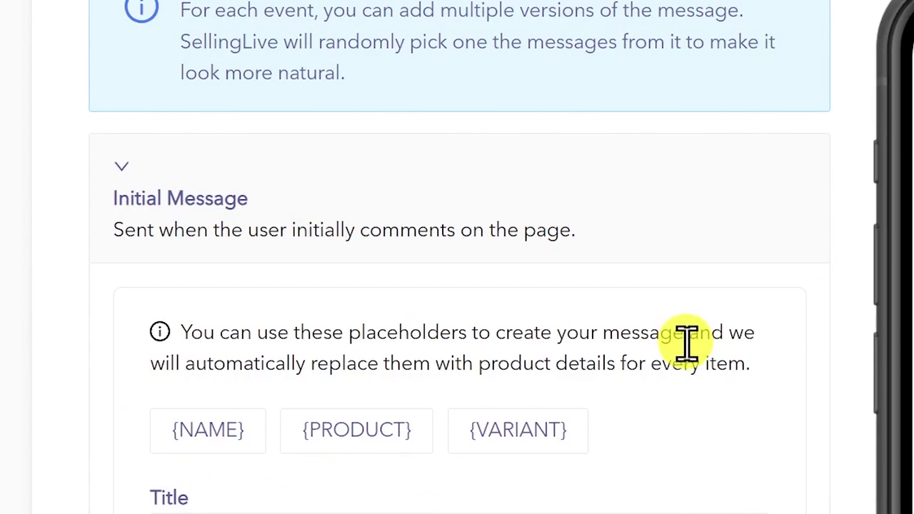
pyautogui.scroll(-3, 623, 333)
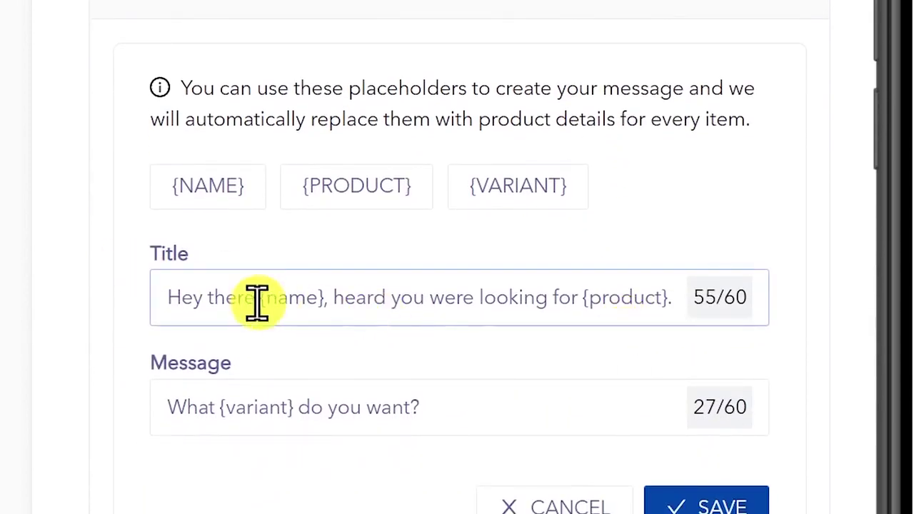
pyautogui.moveTo(260, 298); pyautogui.dragTo(202, 298)
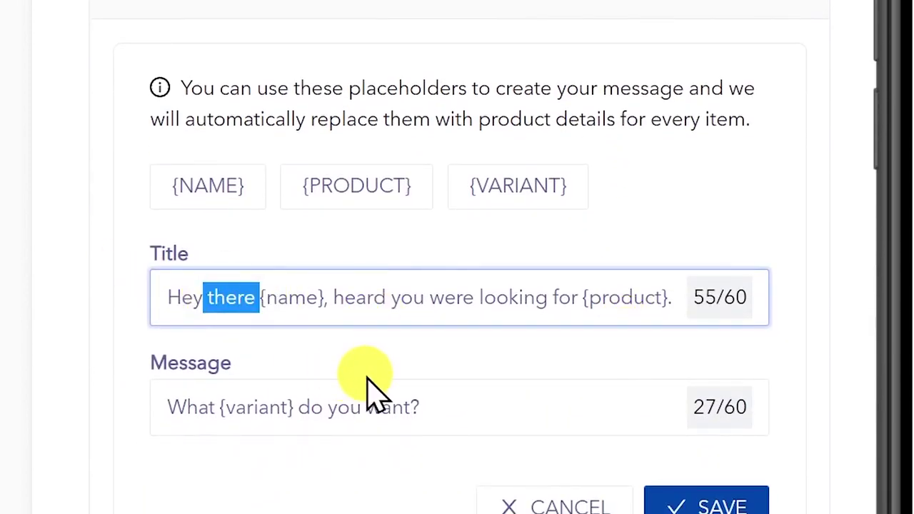
pyautogui.press('BackSpace')
pyautogui.write('!')
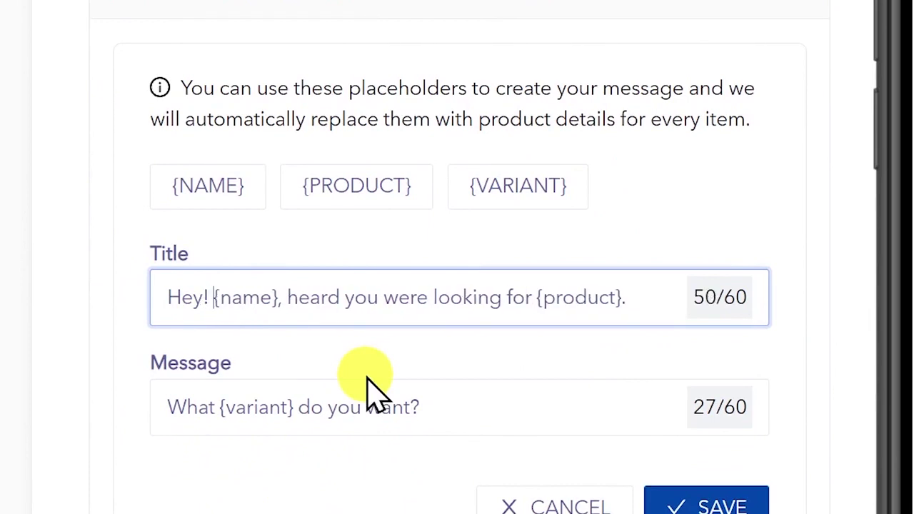
pyautogui.press('Right')
pyautogui.press('Right')
pyautogui.press('Right')
pyautogui.press('Right')
pyautogui.press('Right')
pyautogui.press('Right')
pyautogui.press('Right')
pyautogui.press('Right')
pyautogui.press('Right')
pyautogui.press('Right')
pyautogui.press('Right')
pyautogui.press('Right')
pyautogui.press('Right')
pyautogui.press('Left')
pyautogui.press('Left')
pyautogui.press('Left')
pyautogui.press('Left')
pyautogui.press('Left')
pyautogui.press('Left')
pyautogui.press('Right')
pyautogui.press('Right')
pyautogui.press('Right')
pyautogui.press('Right')
pyautogui.press('Right')
pyautogui.press('Right')
pyautogui.press('Right')
pyautogui.press('Right')
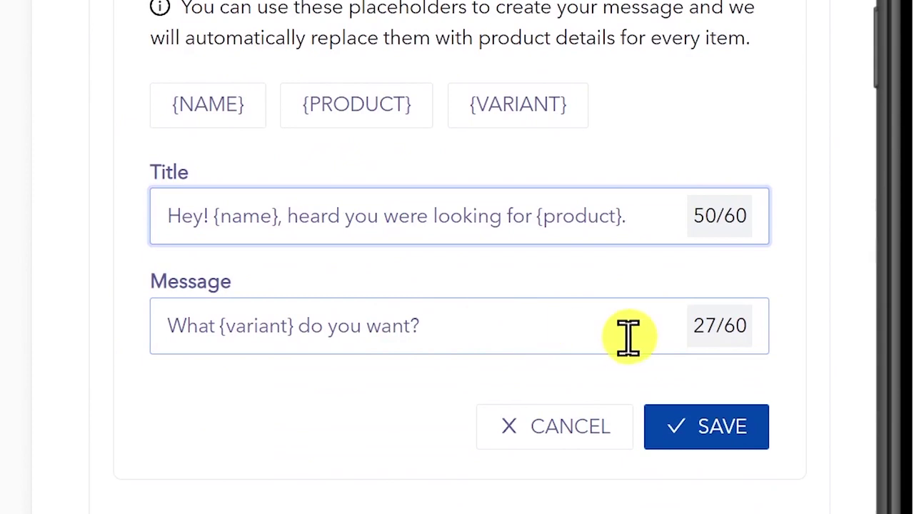
# - Change 'want?' to 'need?' in the message text and save the template
pyautogui.moveTo(444, 325); pyautogui.dragTo(365, 326)
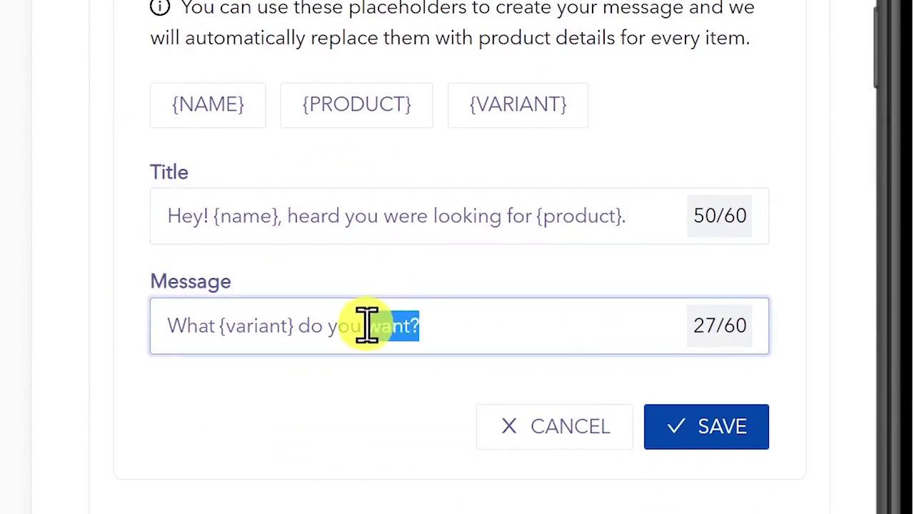
pyautogui.write('need')
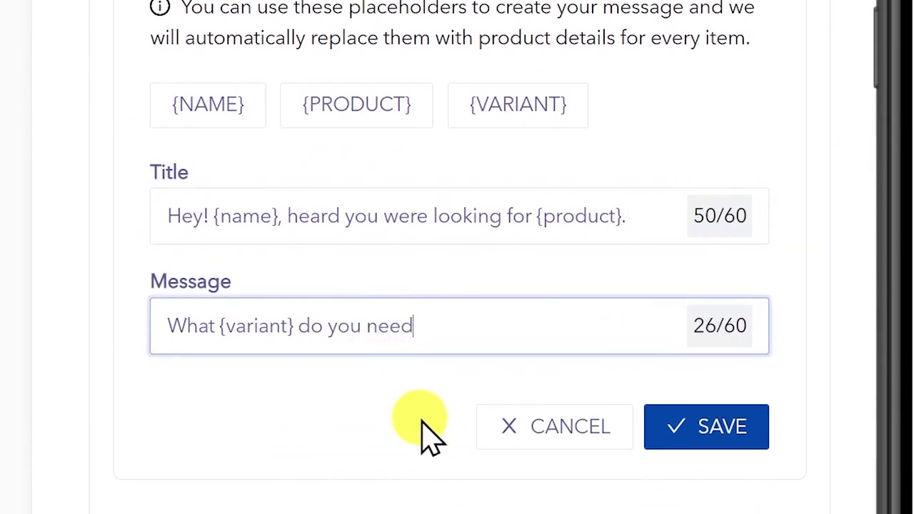
pyautogui.write('?')
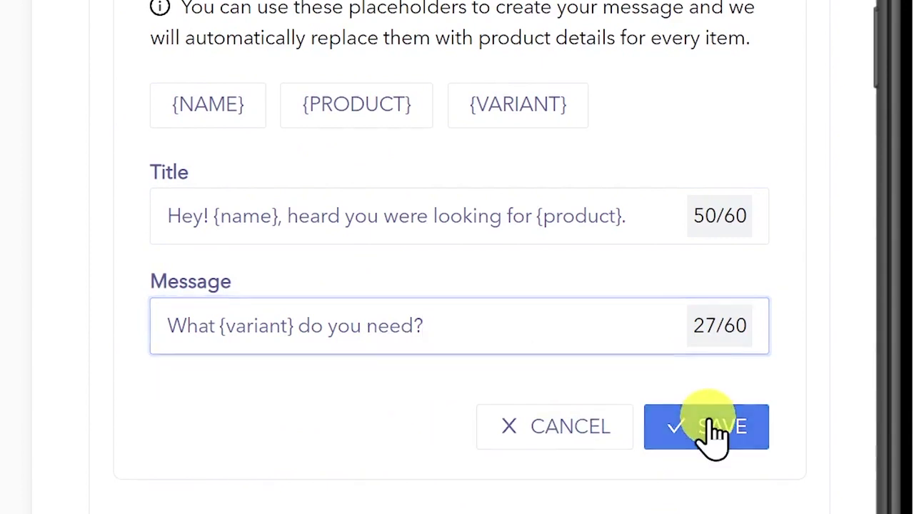
pyautogui.click(709, 429)
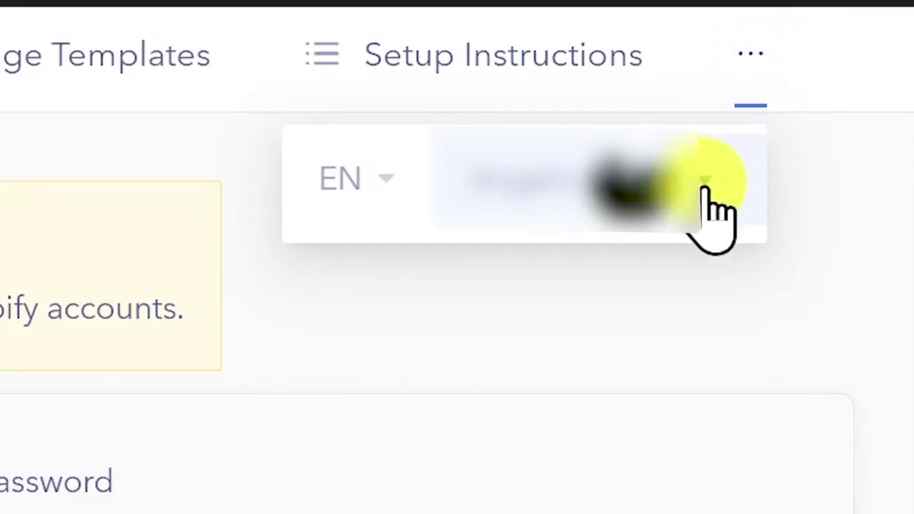
# - Under Manage Team, start a new team member and enter their first and last name
pyautogui.click(706, 196)
pyautogui.click(647, 360)
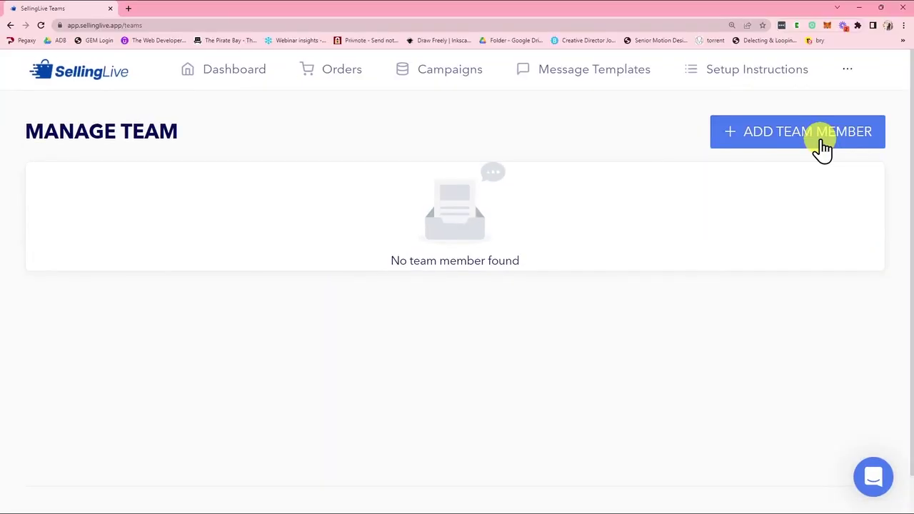
pyautogui.click(823, 146)
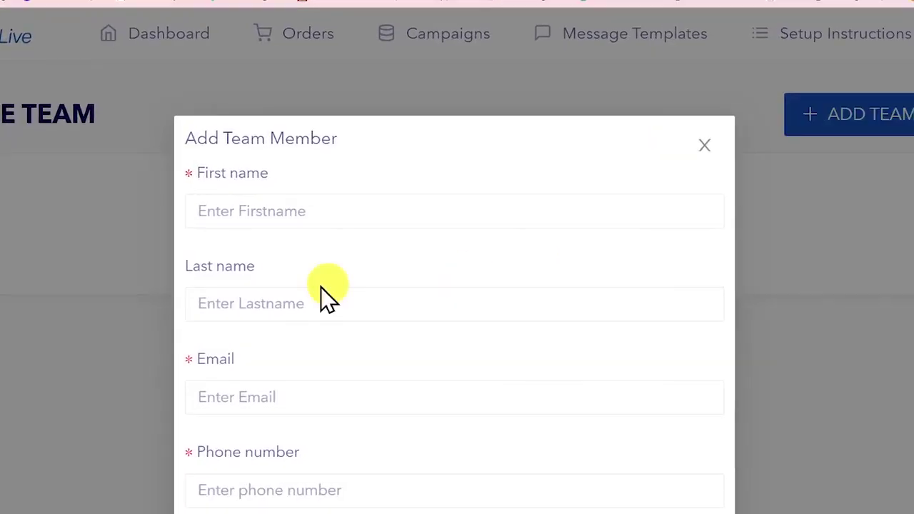
pyautogui.click(436, 109)
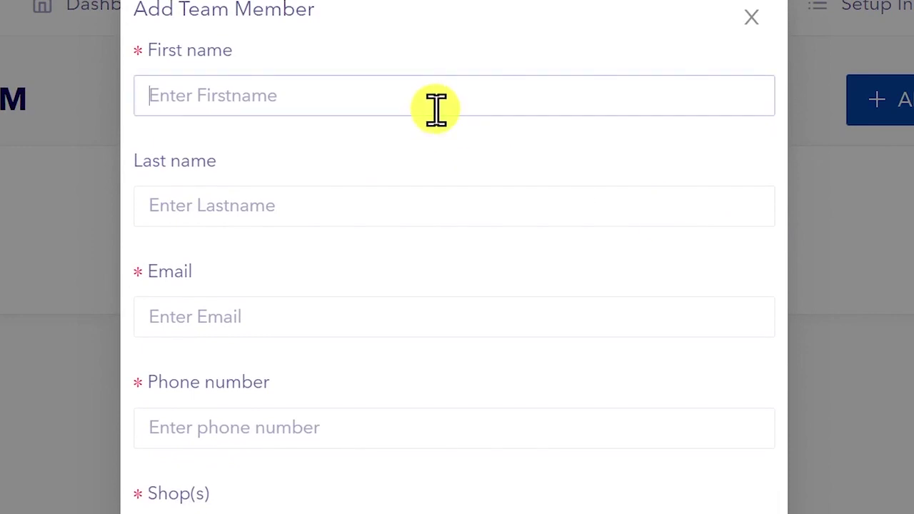
pyautogui.press('Tab')
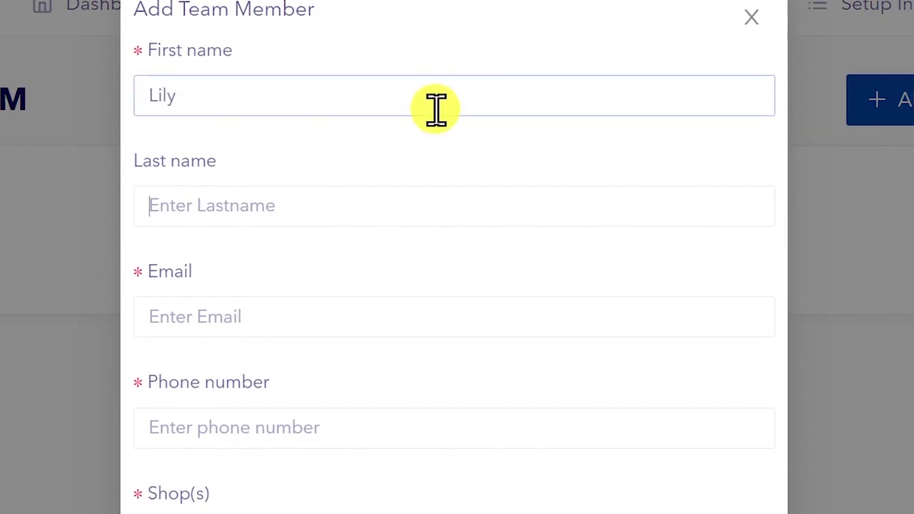
# - Fill in the member's e-mail address and phone number
pyautogui.press('Tab')
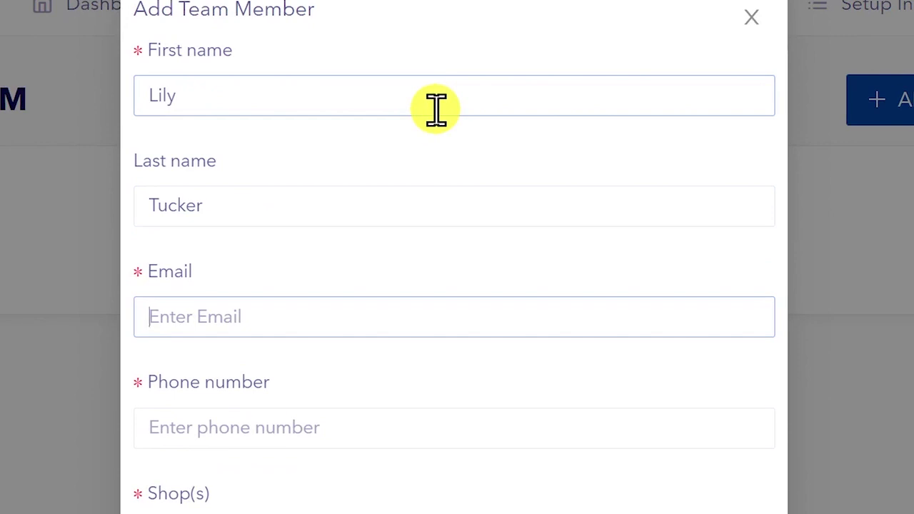
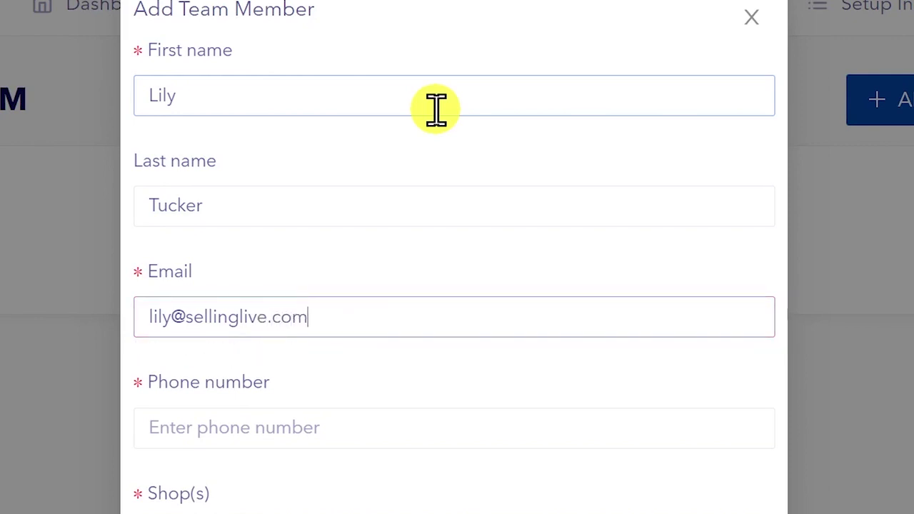
pyautogui.press('Tab')
pyautogui.write('8')
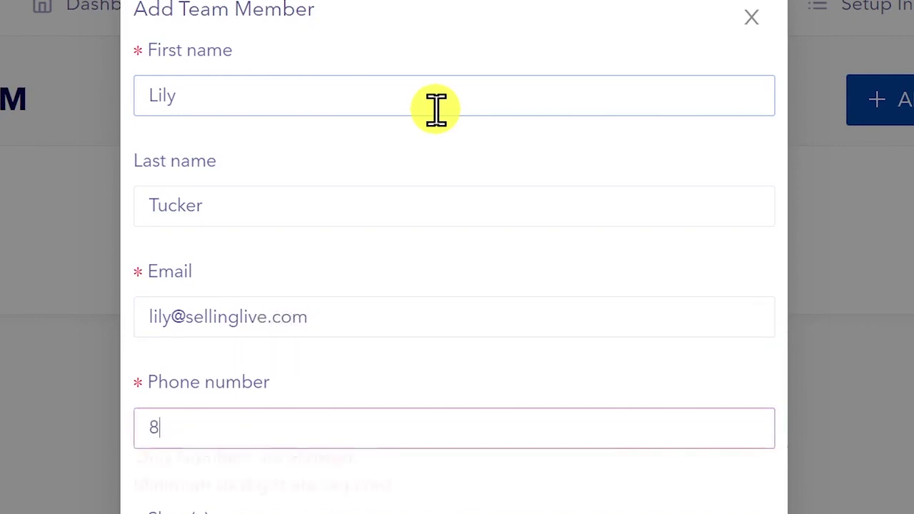
pyautogui.write('8855442')
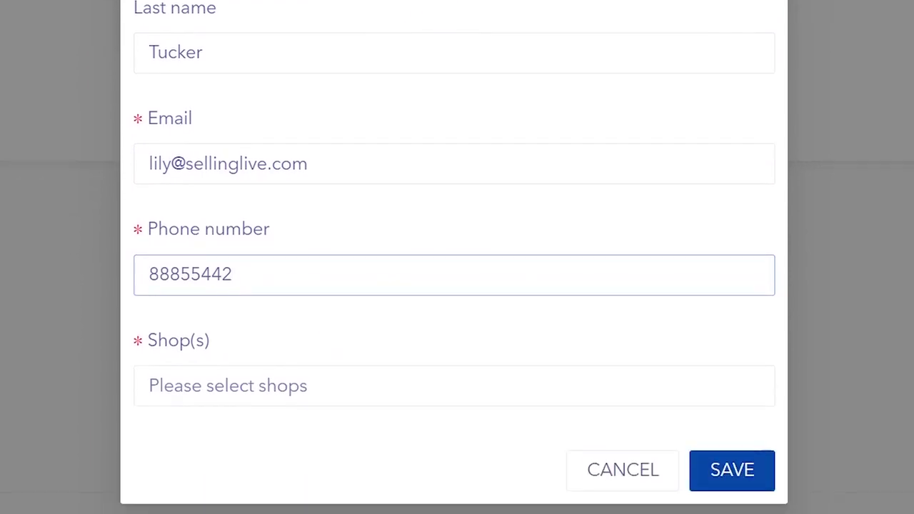
# - Assign the sellinglive-store shop to the member and save them
pyautogui.press('Tab')
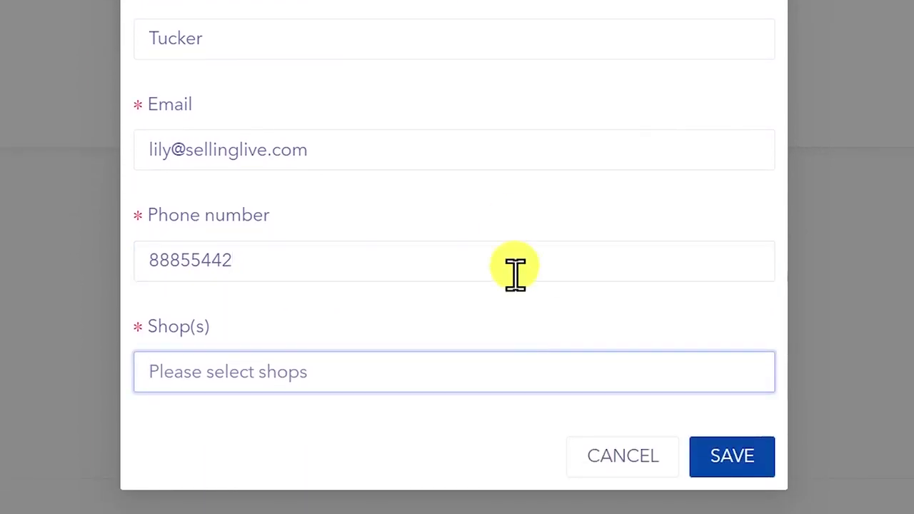
pyautogui.click(472, 364)
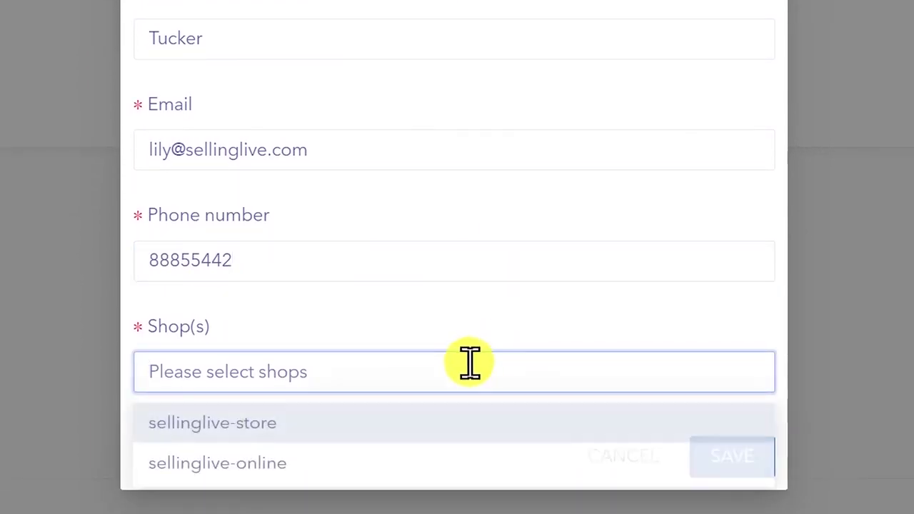
pyautogui.click(346, 427)
pyautogui.click(547, 316)
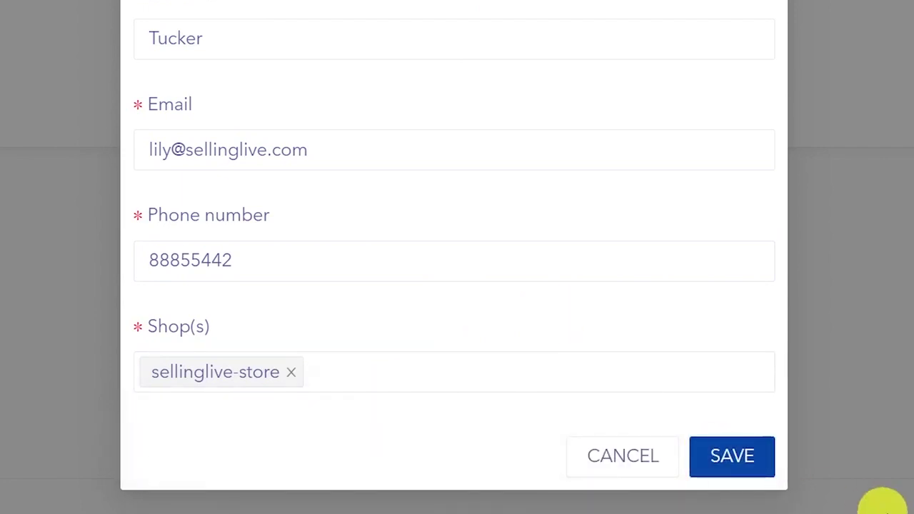
pyautogui.click(745, 465)
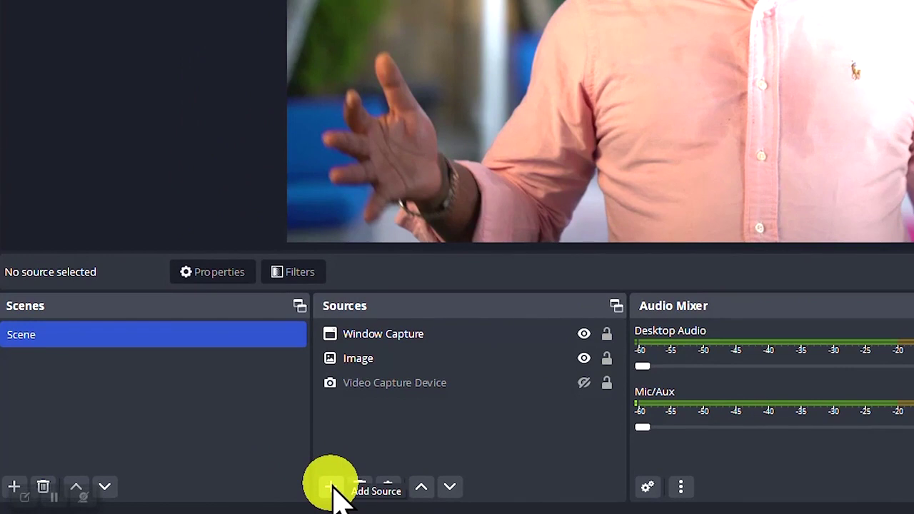
# - Add a Browser source named 'Placard' in OBS and copy SellingLive's OBS Stream Link
pyautogui.click(331, 487)
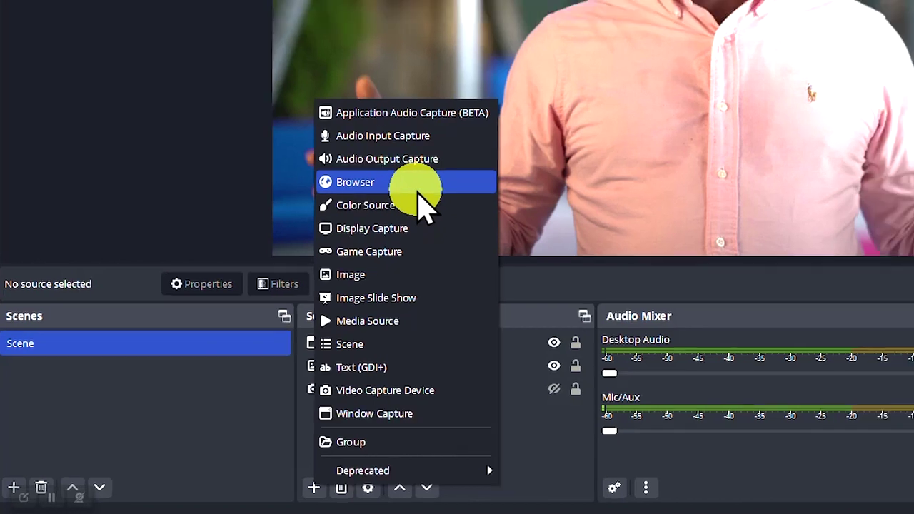
pyautogui.click(441, 171)
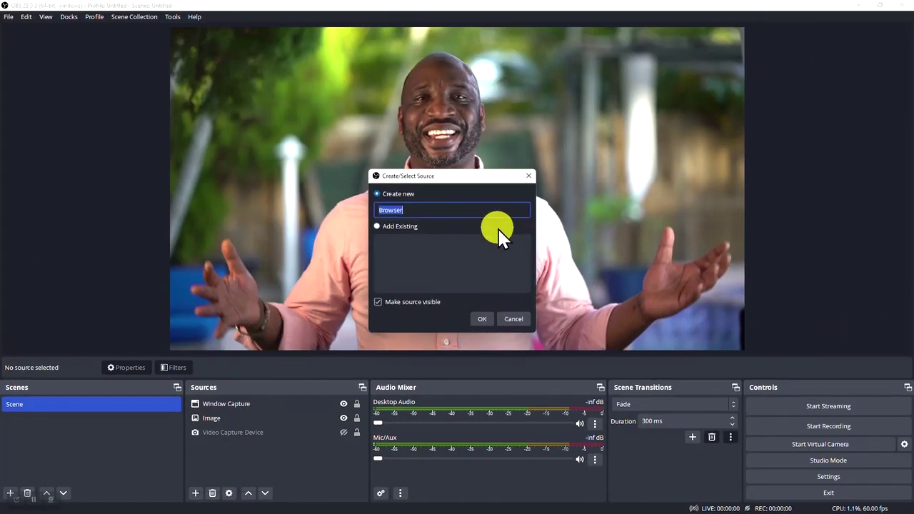
pyautogui.write('Placard')
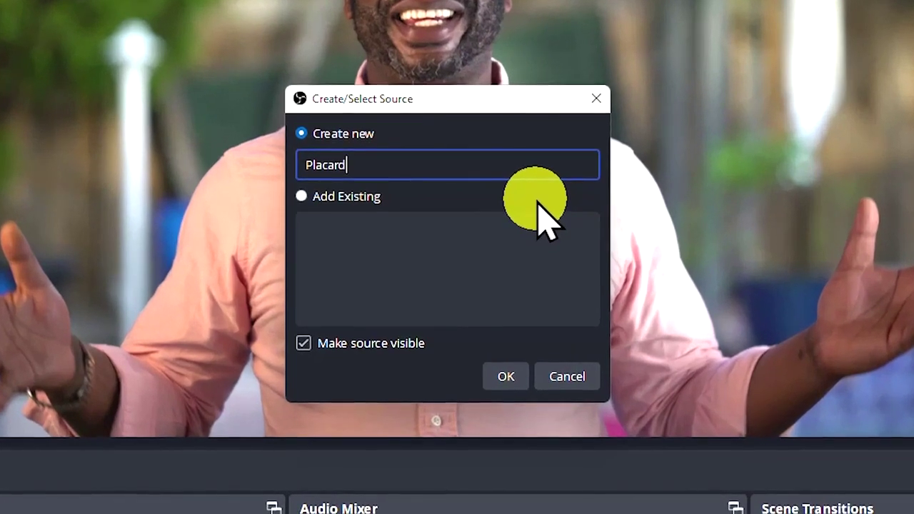
pyautogui.click(508, 377)
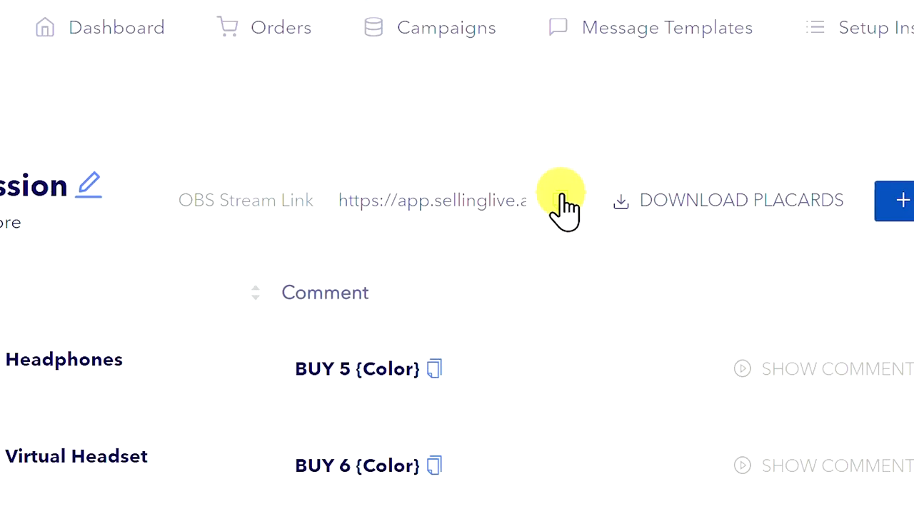
pyautogui.click(563, 202)
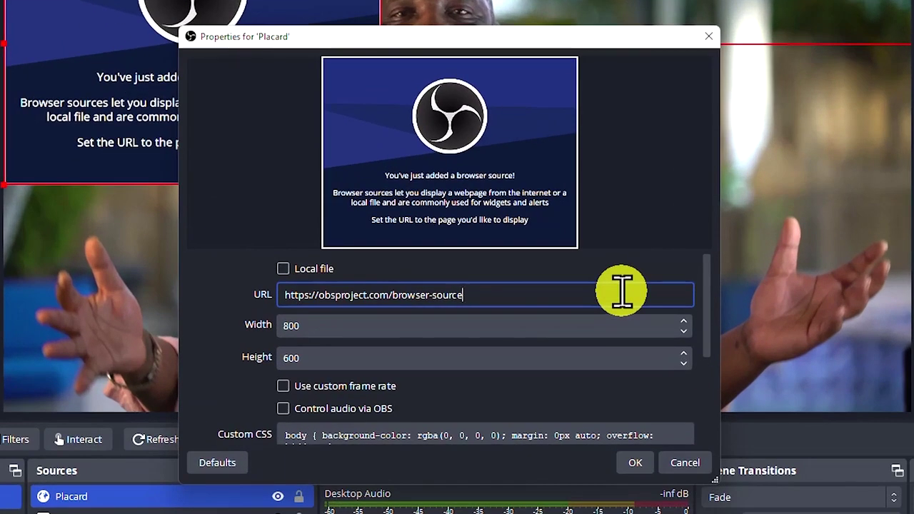
# - Replace the Placard source's default URL with the pasted SellingLive stream link and save it
pyautogui.tripleClick(622, 293)
pyautogui.rightClick(622, 293)
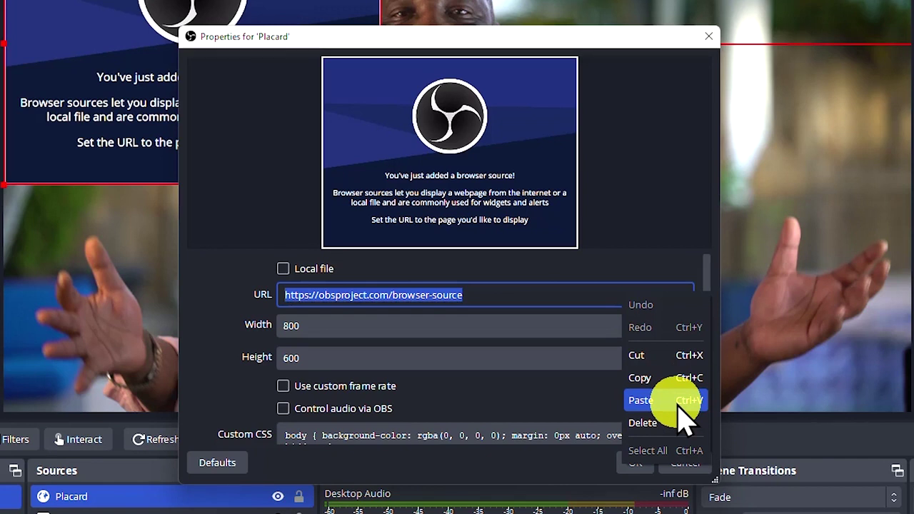
pyautogui.click(679, 408)
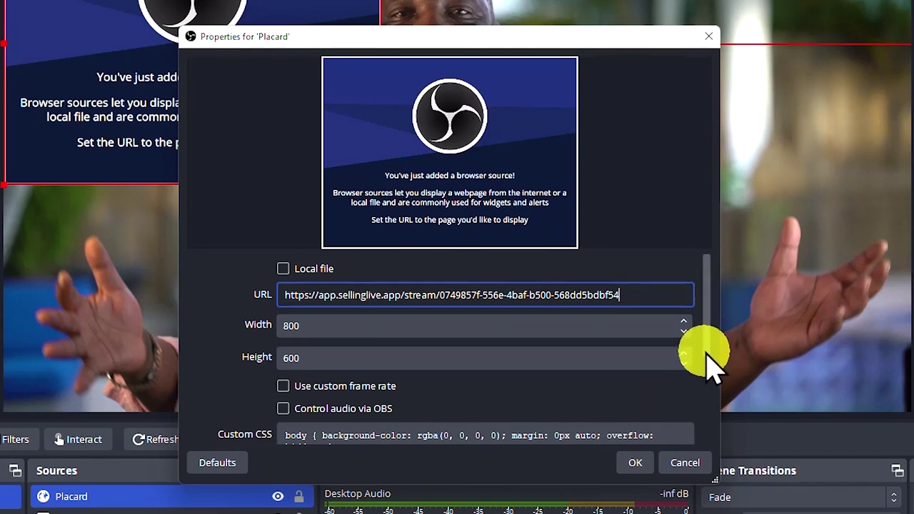
pyautogui.scroll(-2, 709, 353)
pyautogui.scroll(-3, 710, 368)
pyautogui.scroll(-2, 708, 389)
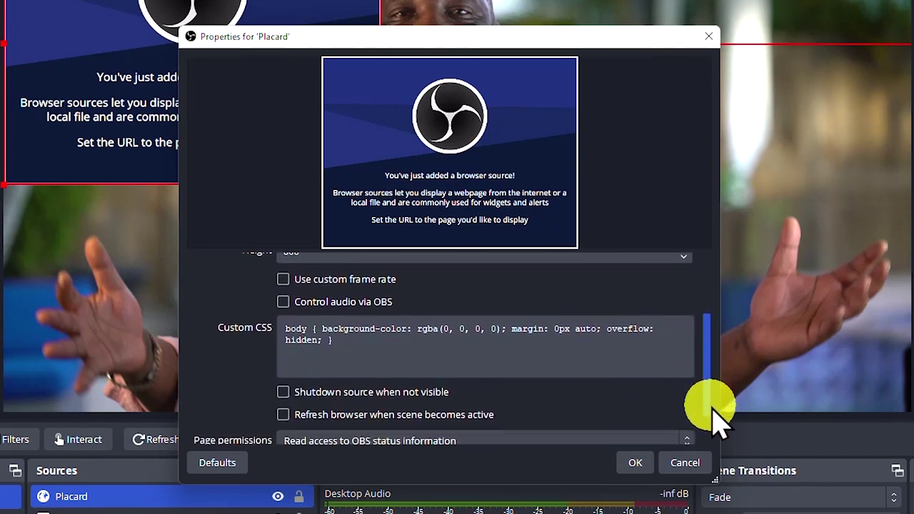
pyautogui.scroll(-2, 705, 414)
pyautogui.click(577, 383)
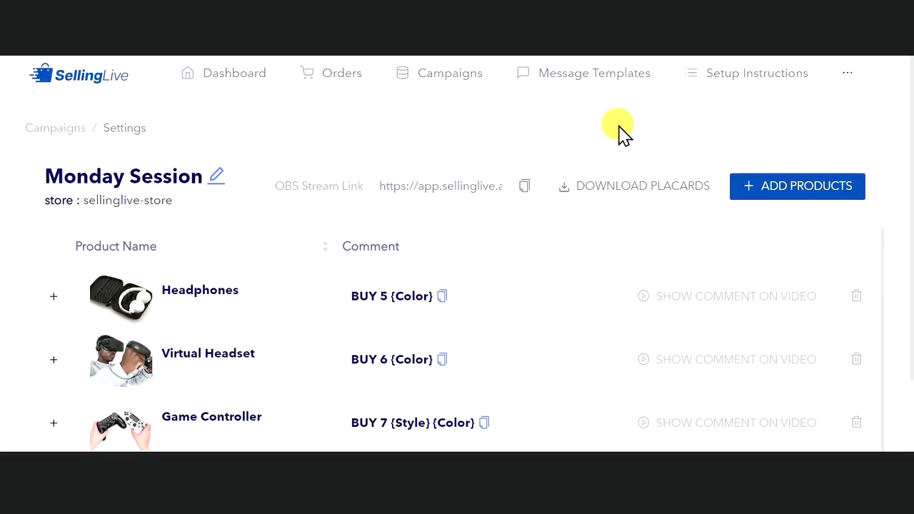
# - Turn on the Headphones comment placard for the Monday Session campaign video
pyautogui.click(702, 299)
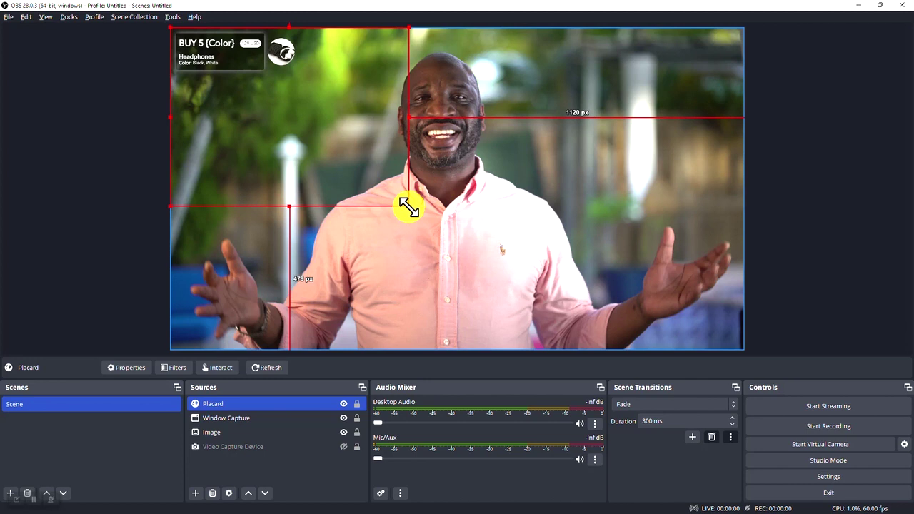
# - Drag the Placard overlay's corner to enlarge the Headphones BUY 5 card
pyautogui.moveTo(408, 207)
pyautogui.mouseDown()
pyautogui.moveTo(519, 322)
pyautogui.moveTo(558, 333)
pyautogui.mouseUp()
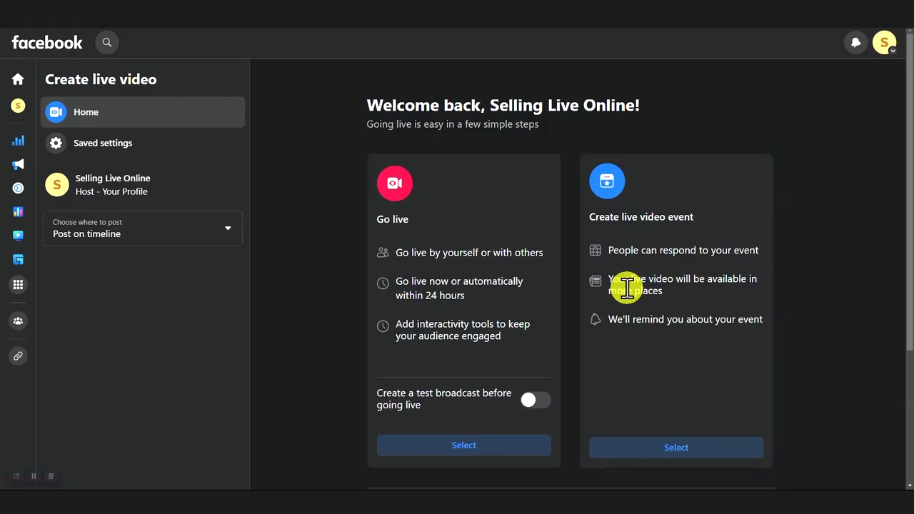
# - Start a Facebook live video using Streaming software and copy its stream key
pyautogui.click(499, 456)
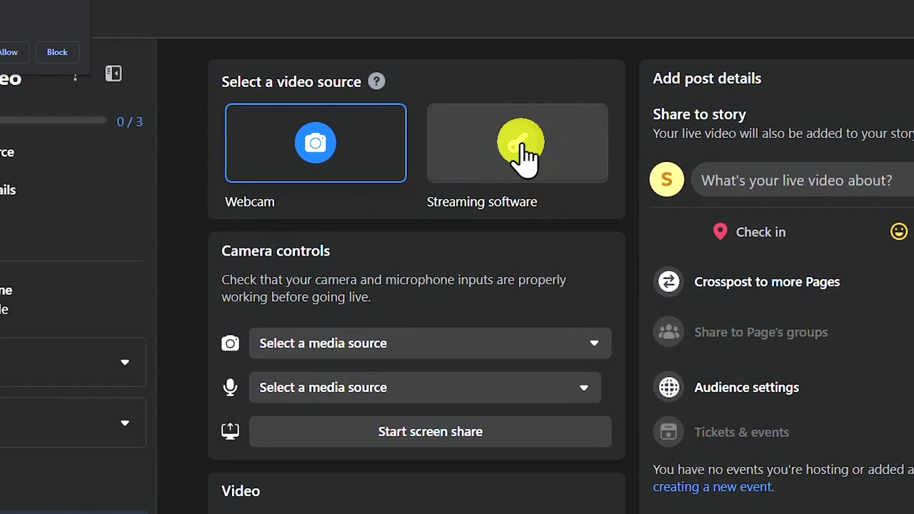
pyautogui.click(522, 132)
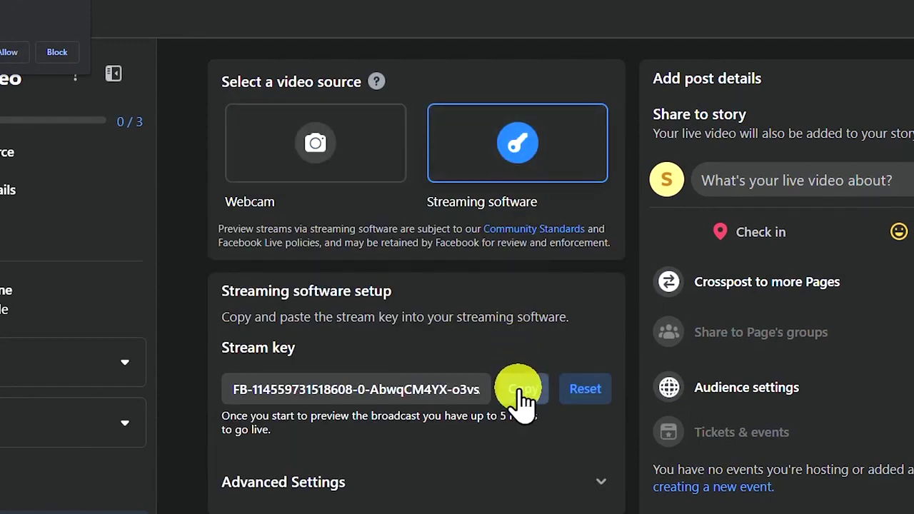
pyautogui.click(522, 389)
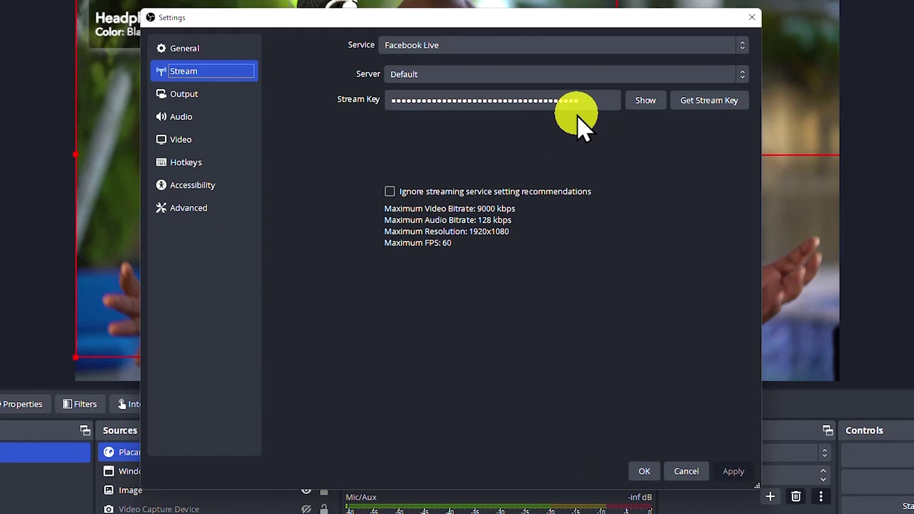
# - Paste the new Facebook stream key into OBS stream settings, apply, and start streaming
pyautogui.click(553, 99)
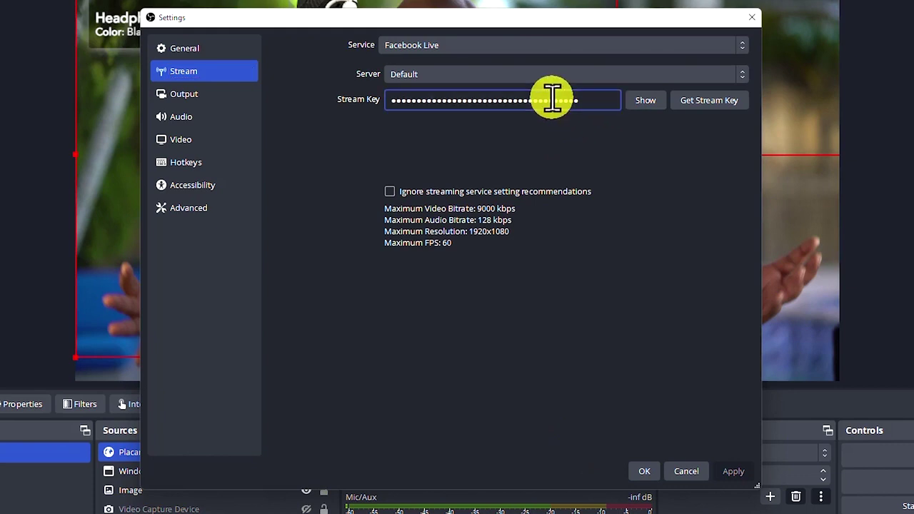
pyautogui.hotkey('ctrl', 'a')
pyautogui.rightClick(553, 100)
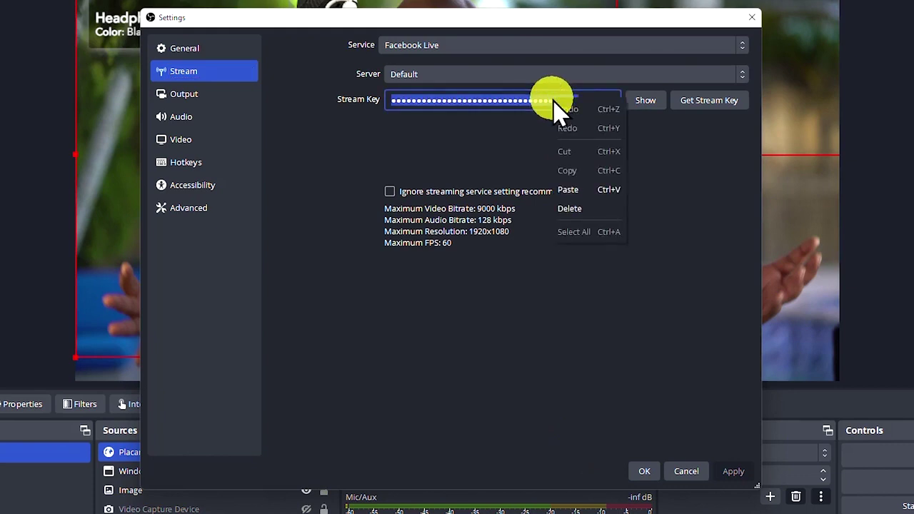
pyautogui.click(586, 188)
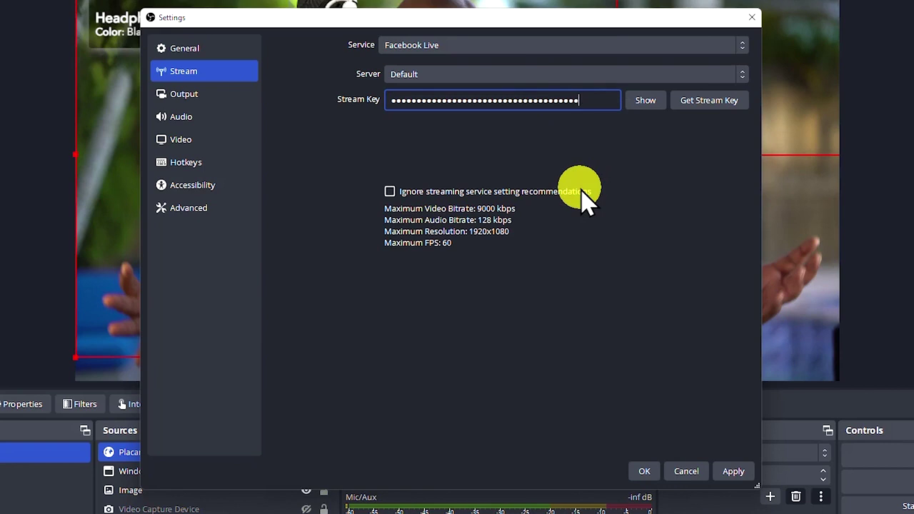
pyautogui.click(733, 472)
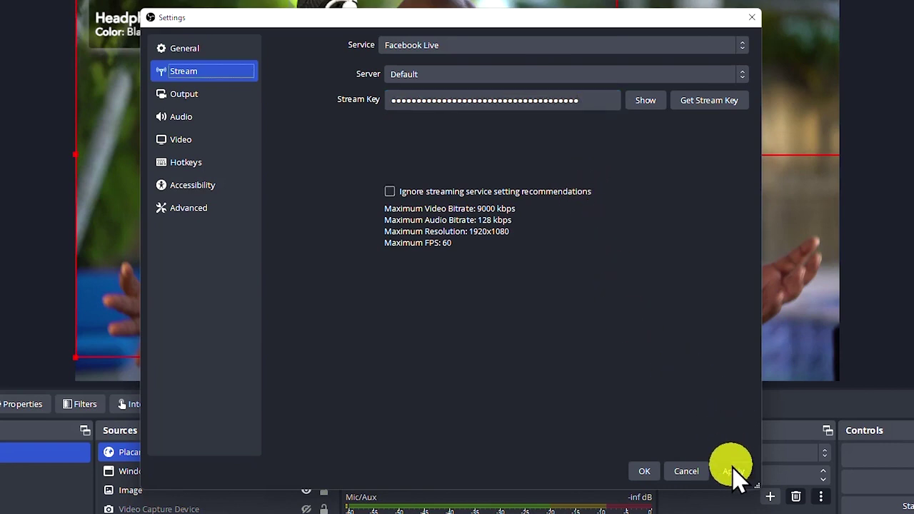
pyautogui.click(648, 473)
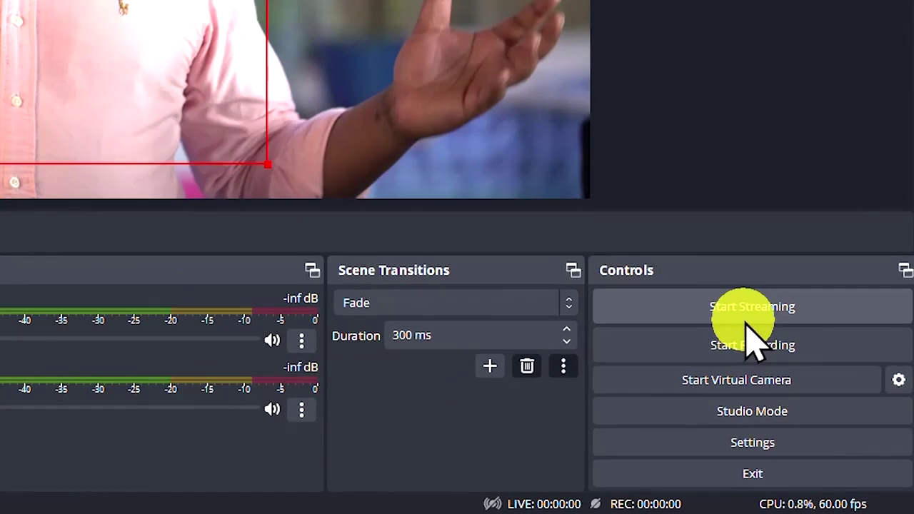
pyautogui.click(774, 306)
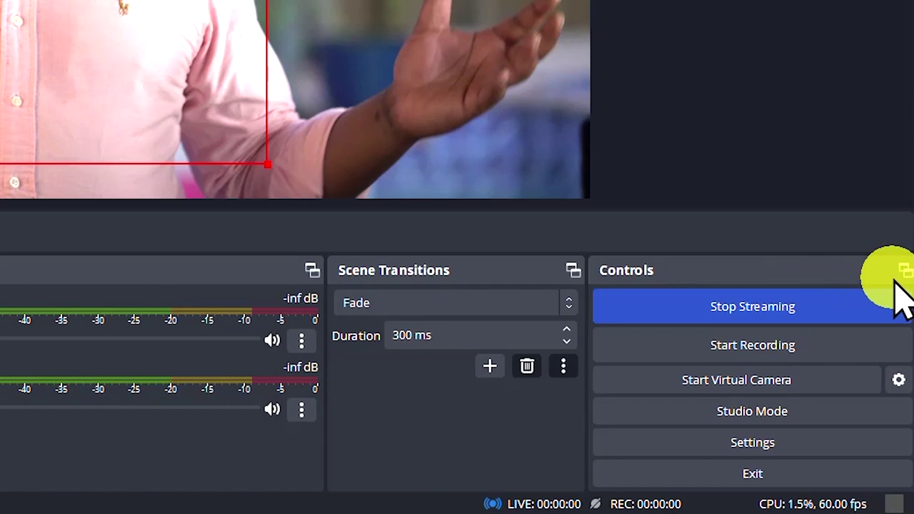
pyautogui.press('super+Tab')
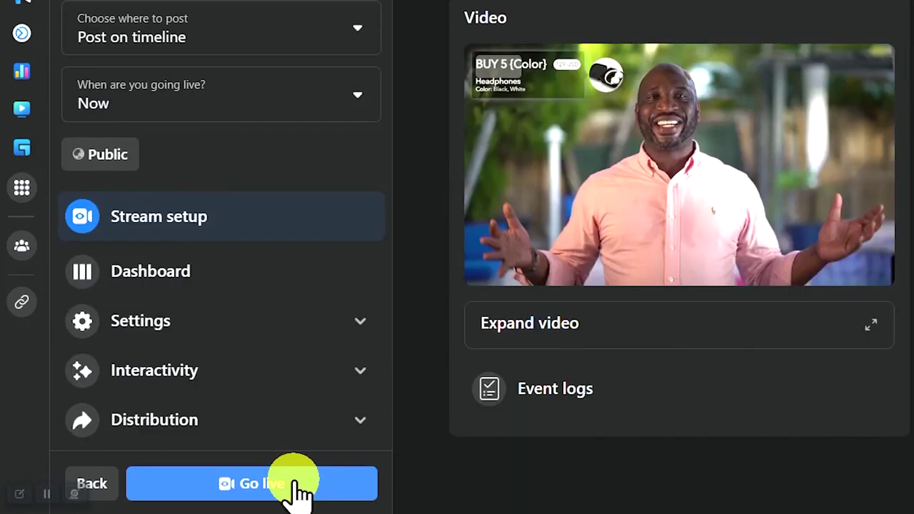
# - Go live on Facebook with the OBS stream showing the Headphones placard
pyautogui.click(295, 486)
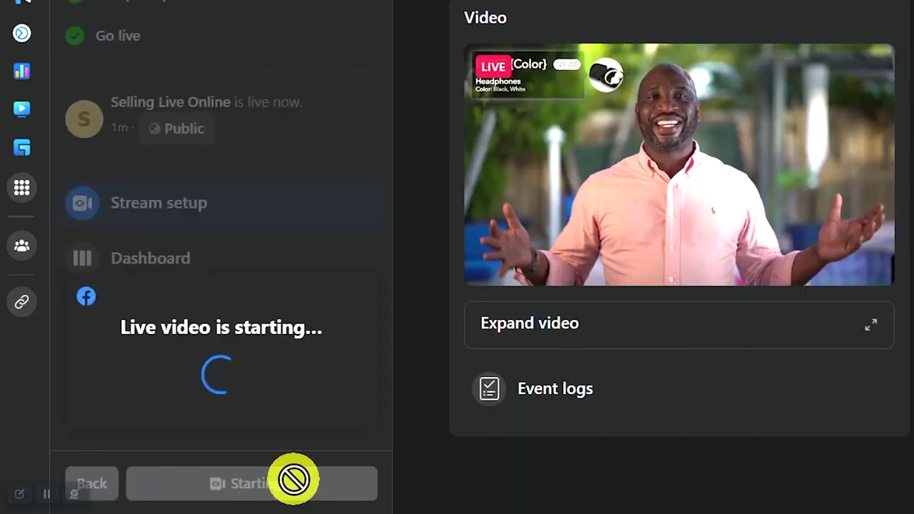